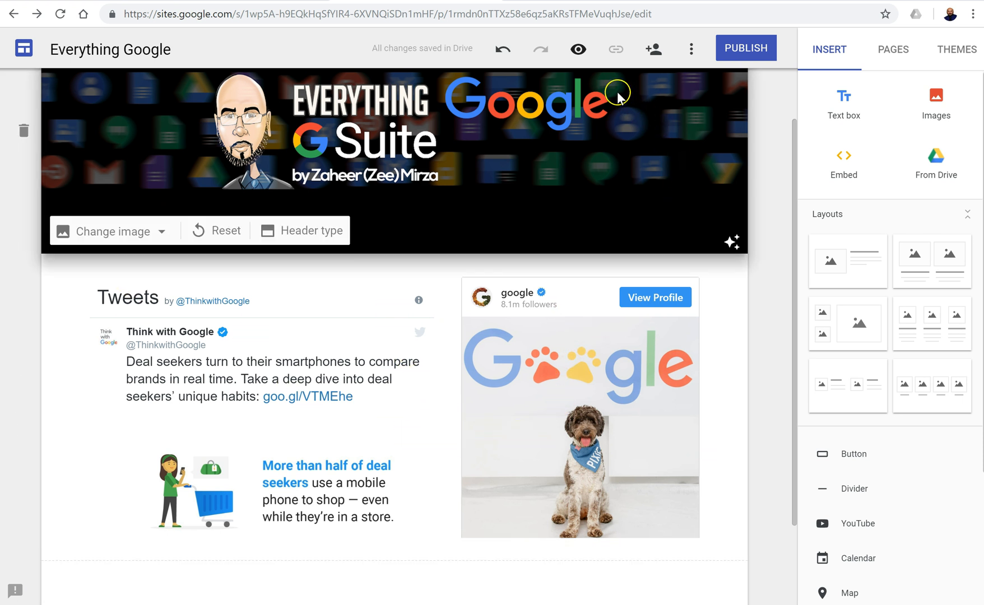
Step: Switch to the Instagram tab showing the google profile's post grid
{"action": "key", "text": "ctrl+Tab"}
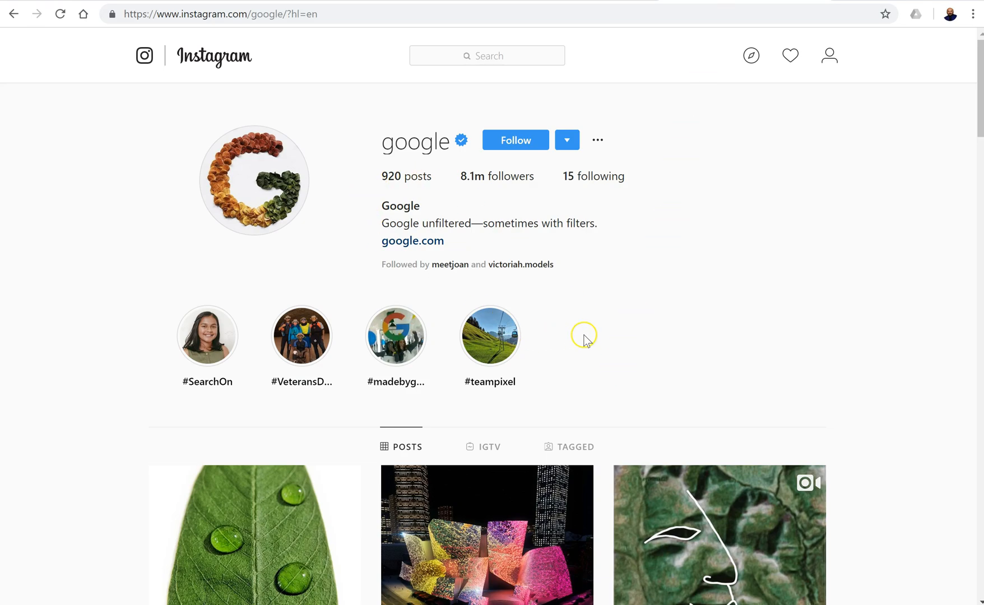
{"action": "scroll", "coordinate": [561, 392], "scroll_direction": "down", "scroll_amount": 3}
{"action": "scroll", "coordinate": [561, 392], "scroll_direction": "down", "scroll_amount": 3}
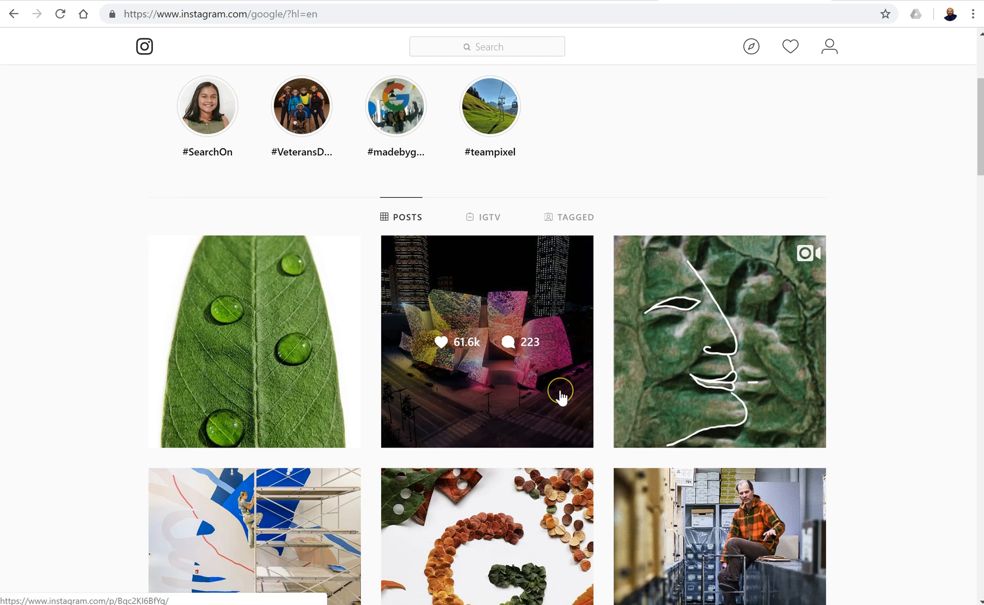
{"action": "scroll", "coordinate": [561, 394], "scroll_direction": "down", "scroll_amount": 1}
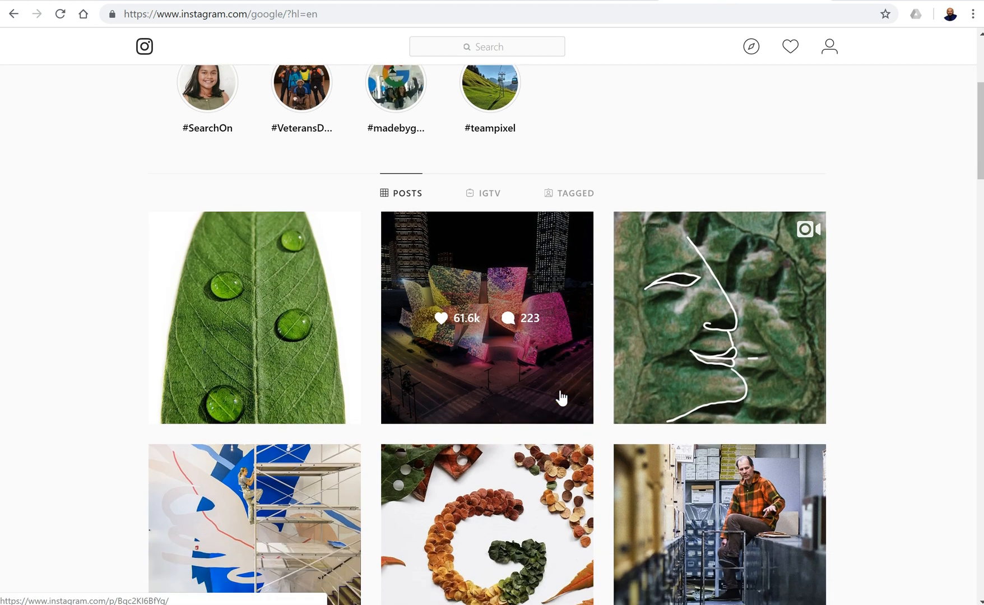
{"action": "scroll", "coordinate": [561, 398], "scroll_direction": "down", "scroll_amount": 3}
{"action": "scroll", "coordinate": [561, 398], "scroll_direction": "down", "scroll_amount": 1}
{"action": "scroll", "coordinate": [561, 398], "scroll_direction": "down", "scroll_amount": 3}
{"action": "scroll", "coordinate": [561, 398], "scroll_direction": "down", "scroll_amount": 2}
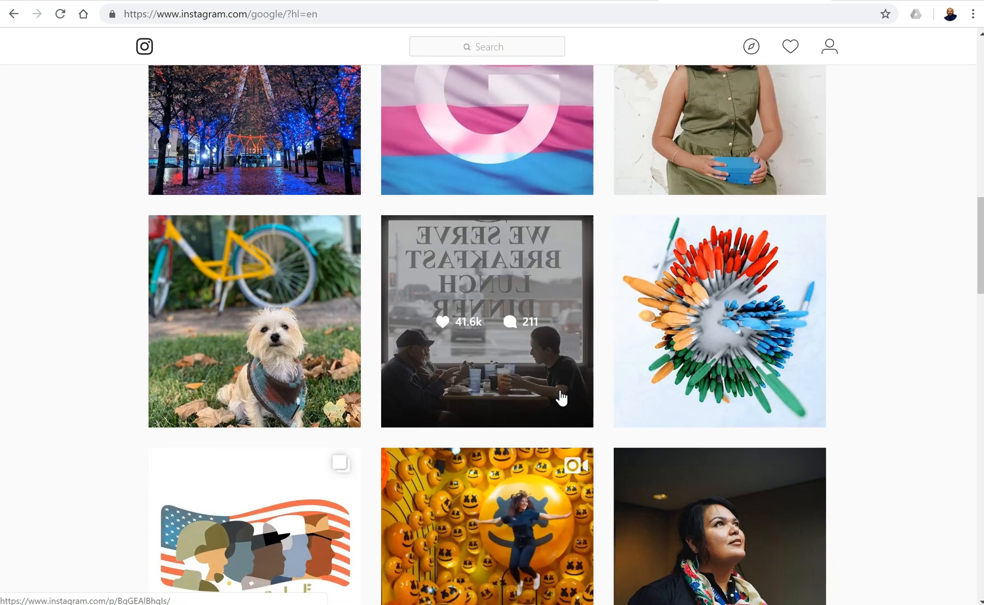
{"action": "scroll", "coordinate": [561, 398], "scroll_direction": "down", "scroll_amount": 2}
Step: Copy Instagram's embed code for the Cinnamon dog post via its options menu
{"action": "left_click", "coordinate": [240, 167]}
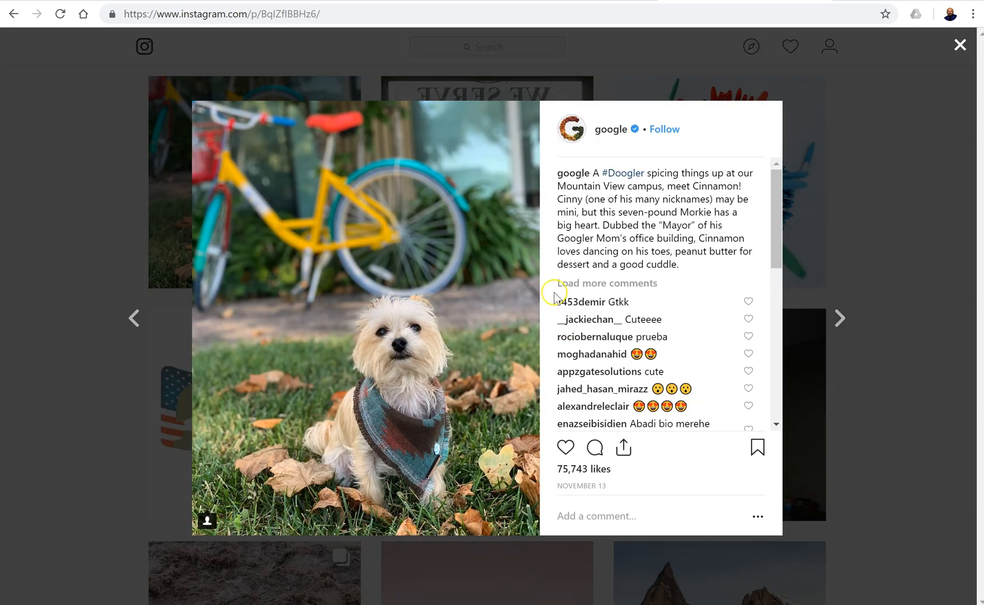
{"action": "left_click", "coordinate": [758, 521]}
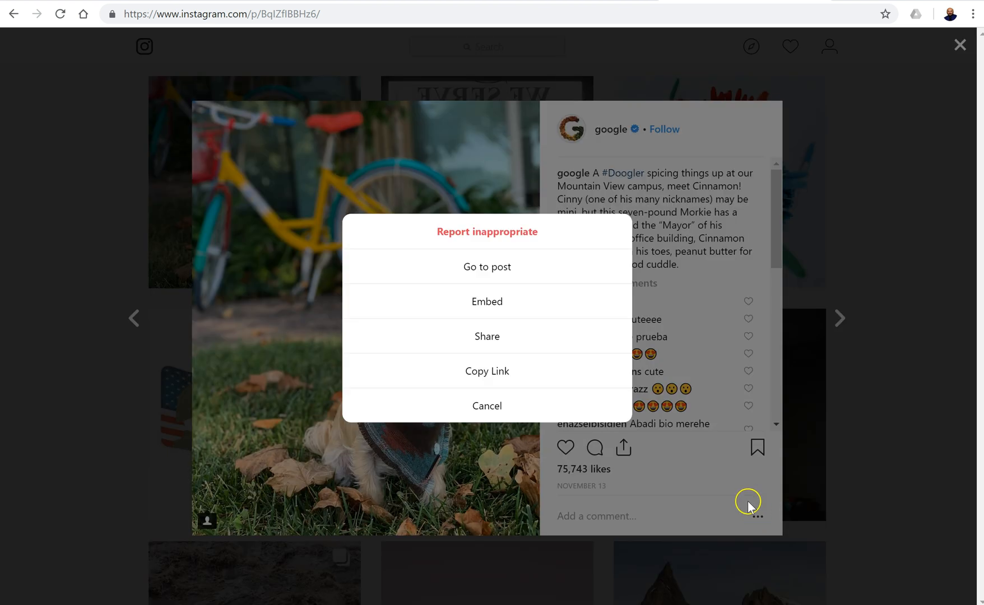
{"action": "left_click", "coordinate": [488, 302]}
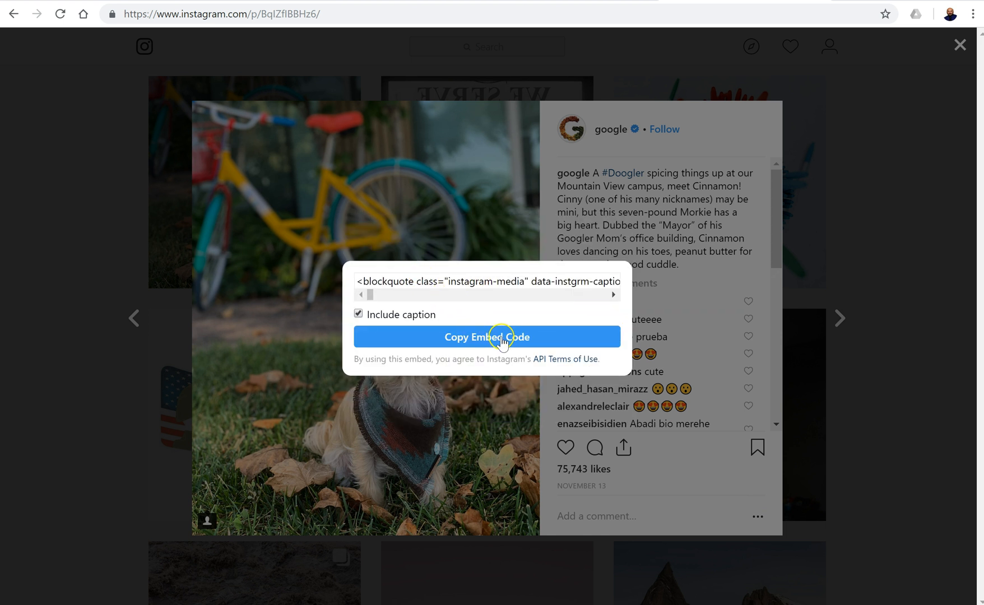
{"action": "left_click", "coordinate": [502, 338]}
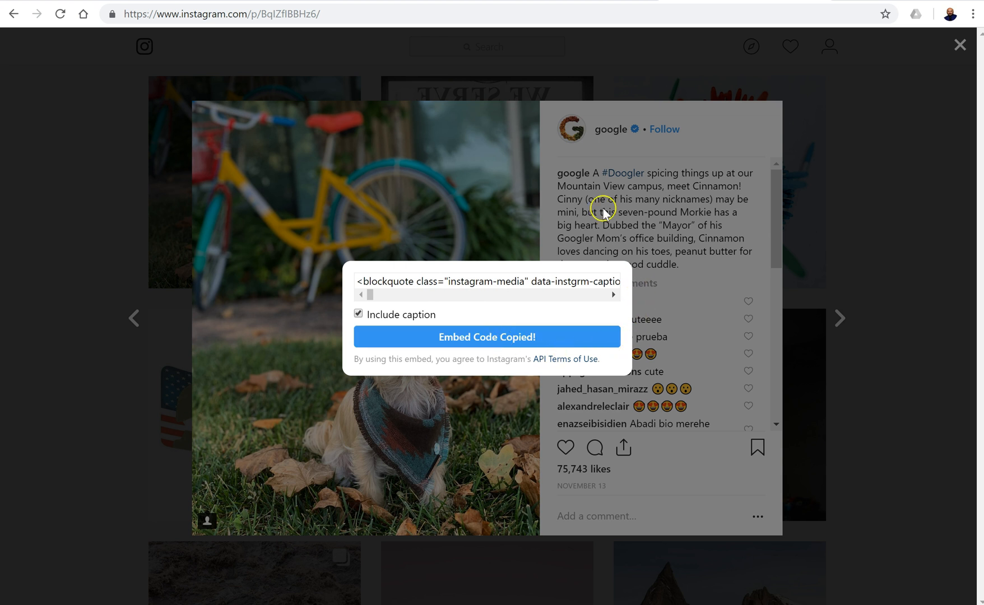
Step: Return to the Google Sites editor and deselect the Instagram profile block
{"action": "key", "text": "ctrl+Tab"}
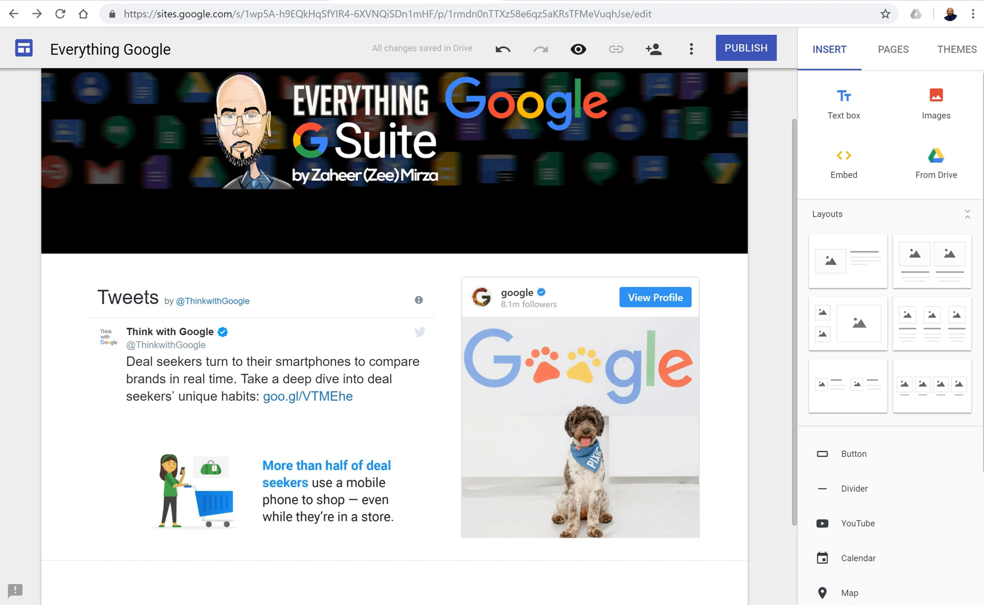
{"action": "left_click", "coordinate": [498, 318]}
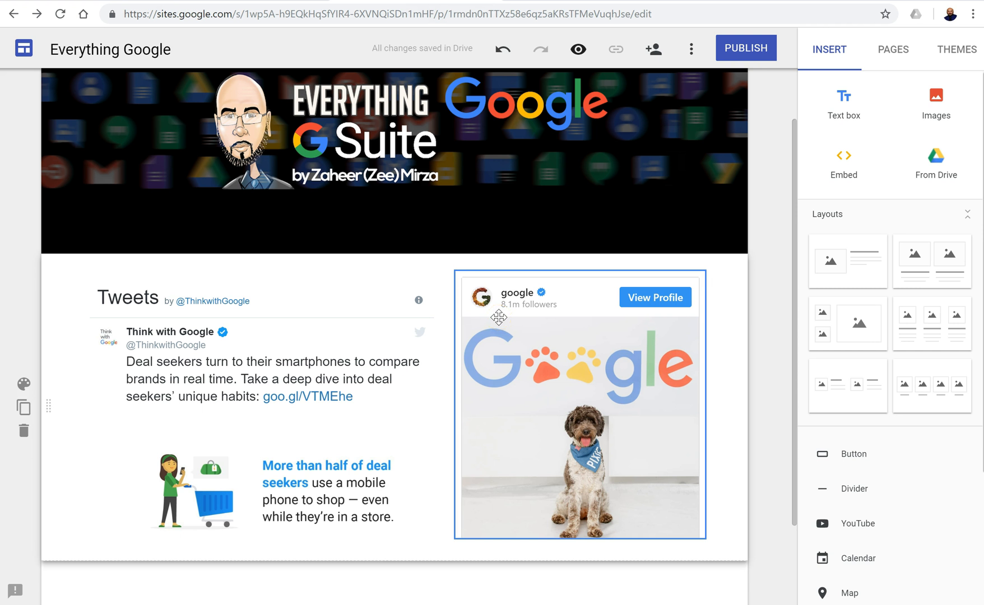
{"action": "scroll", "coordinate": [498, 318], "scroll_direction": "down", "scroll_amount": 3}
{"action": "left_click", "coordinate": [470, 479]}
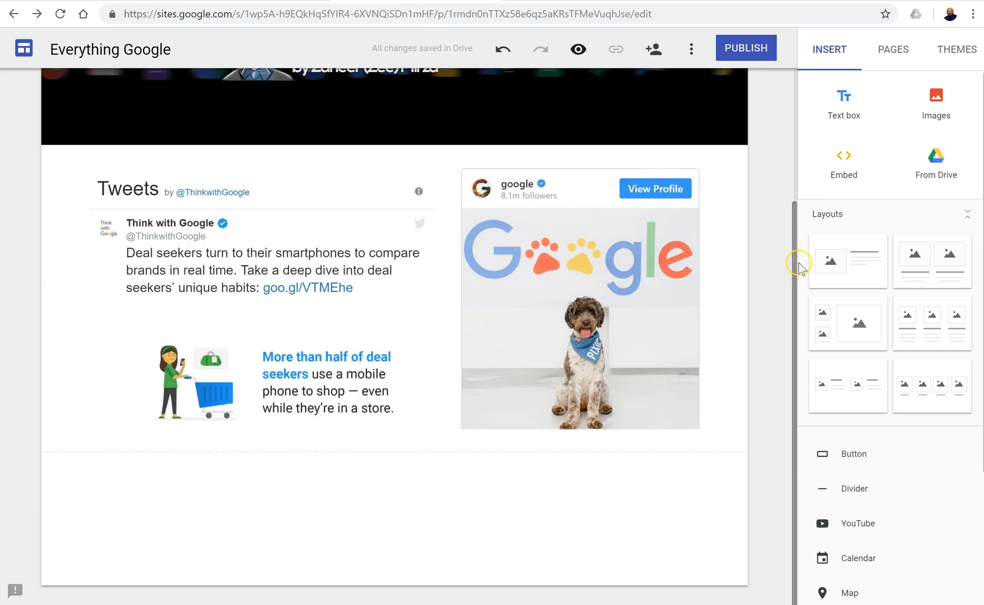
Step: Paste the Instagram embed code into an Embed-code block and preview it
{"action": "left_click", "coordinate": [844, 163]}
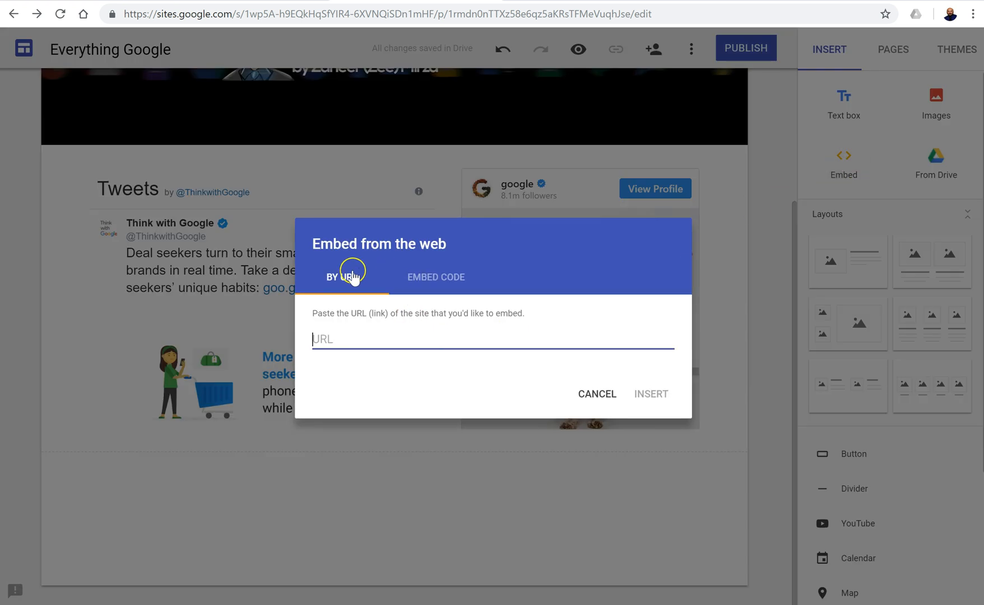
{"action": "left_click", "coordinate": [442, 278]}
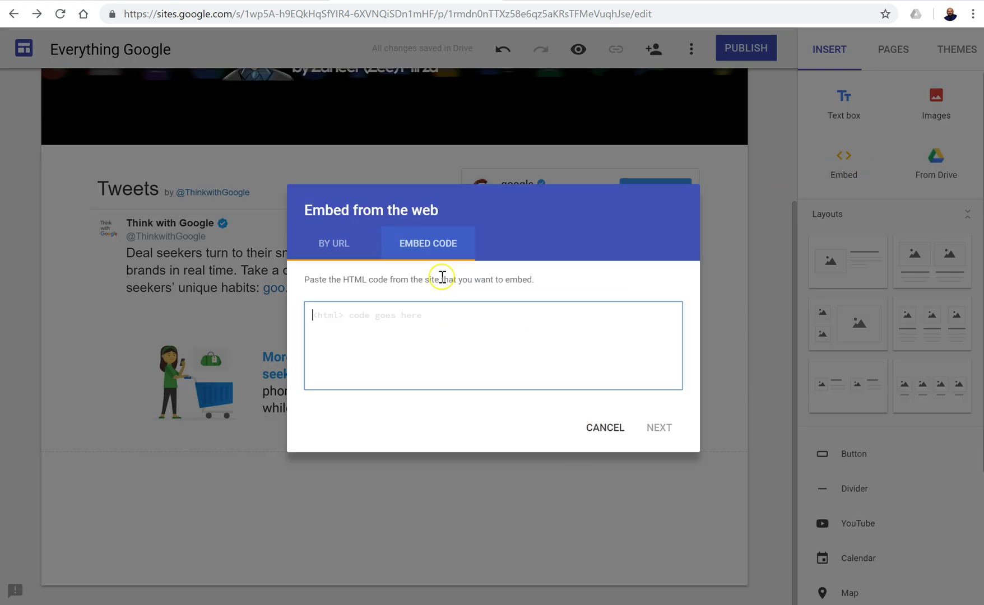
{"action": "right_click", "coordinate": [380, 322]}
{"action": "left_click", "coordinate": [415, 437]}
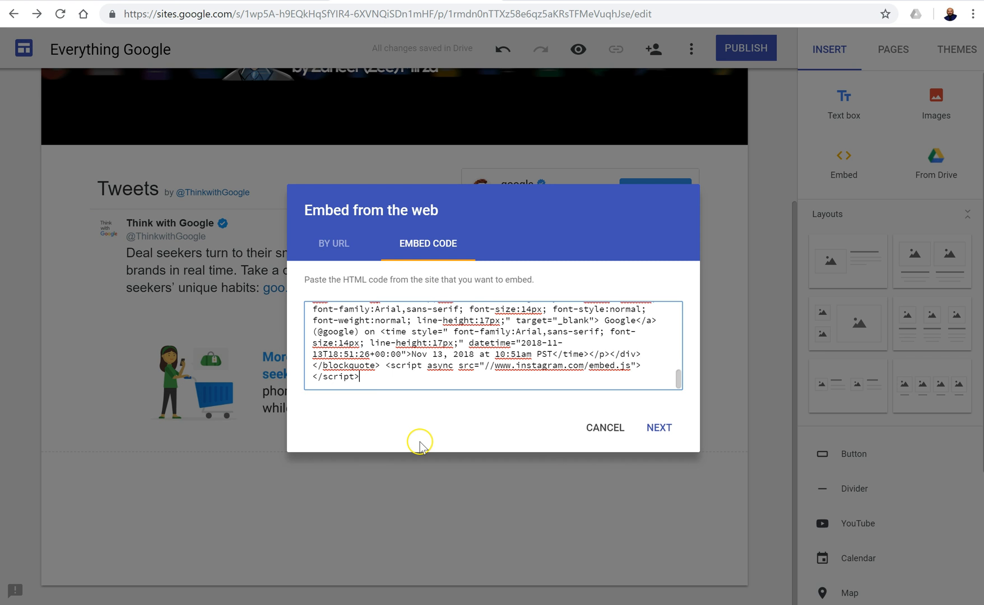
{"action": "left_click", "coordinate": [659, 428]}
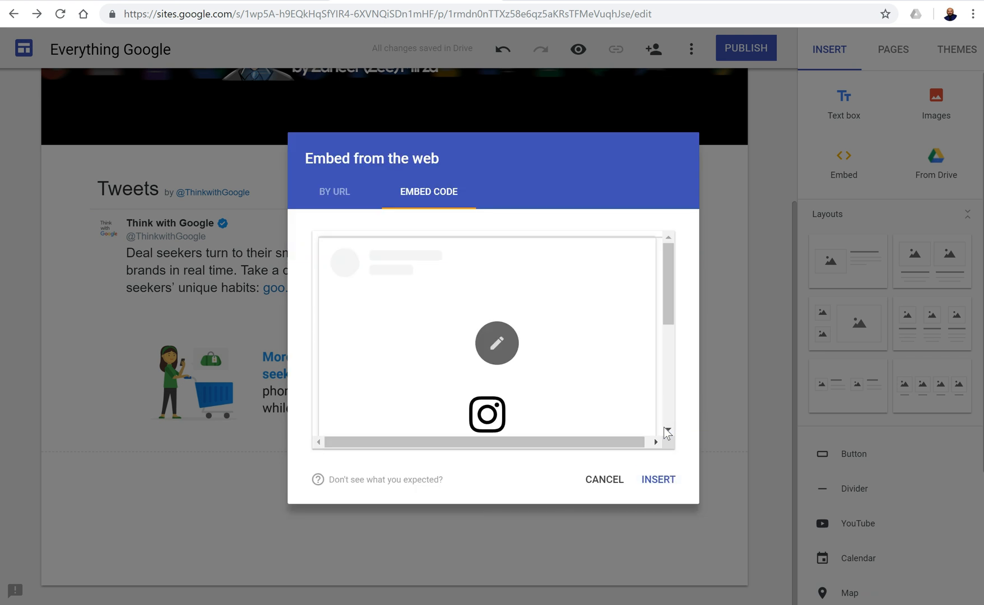
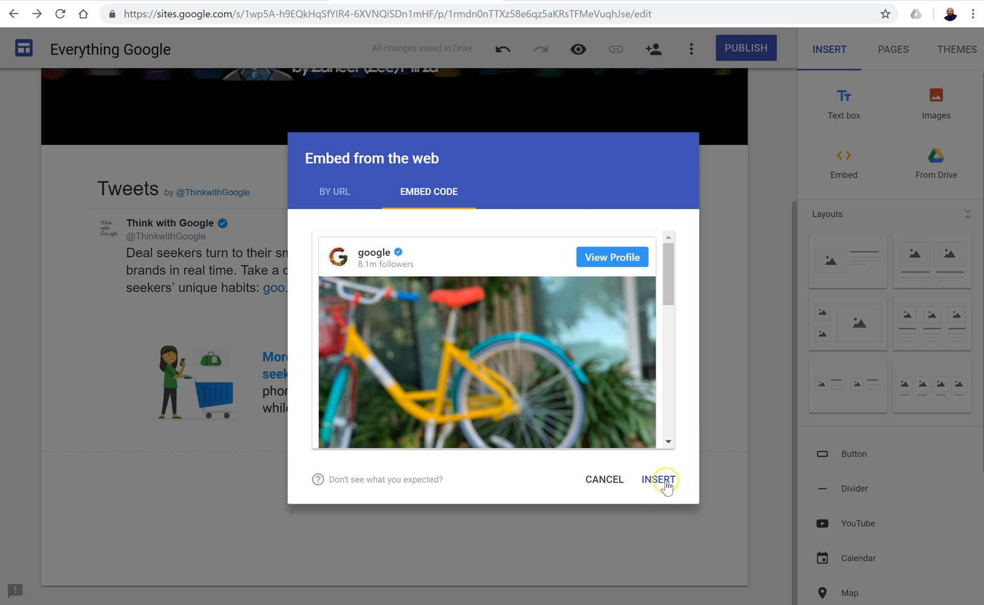
Step: Insert the pasted Instagram embed code so the Google post appears below the Tweets feed
{"action": "left_click", "coordinate": [658, 480]}
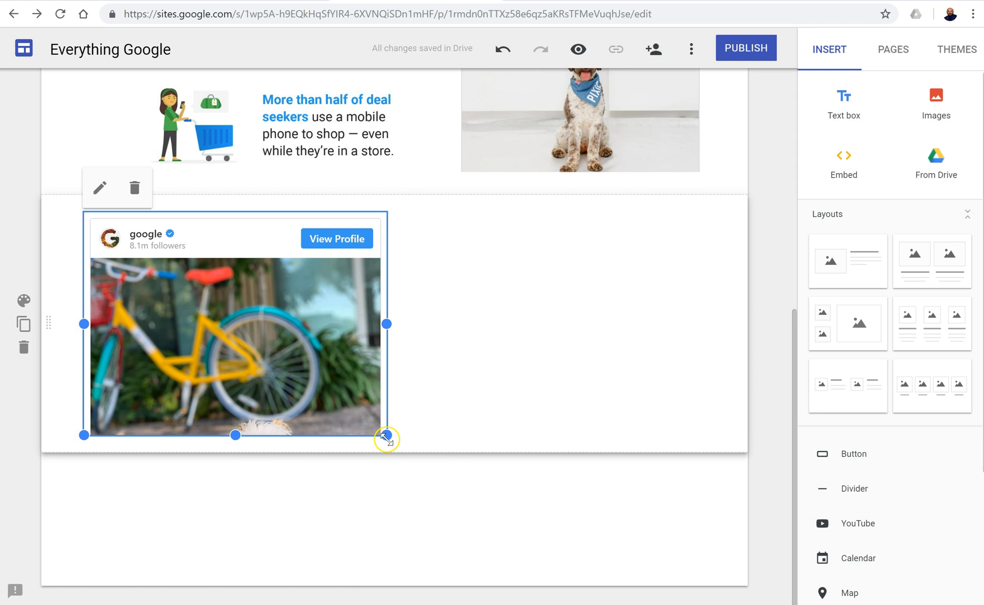
Step: Resize the Instagram embed taller and wider until the full post and caption show
{"action": "left_click_drag", "start_coordinate": [387, 436], "coordinate": [406, 601]}
{"action": "mouse_move", "coordinate": [398, 559]}
{"action": "left_mouse_down"}
{"action": "mouse_move", "coordinate": [406, 600]}
{"action": "mouse_move", "coordinate": [416, 595]}
{"action": "left_mouse_up"}
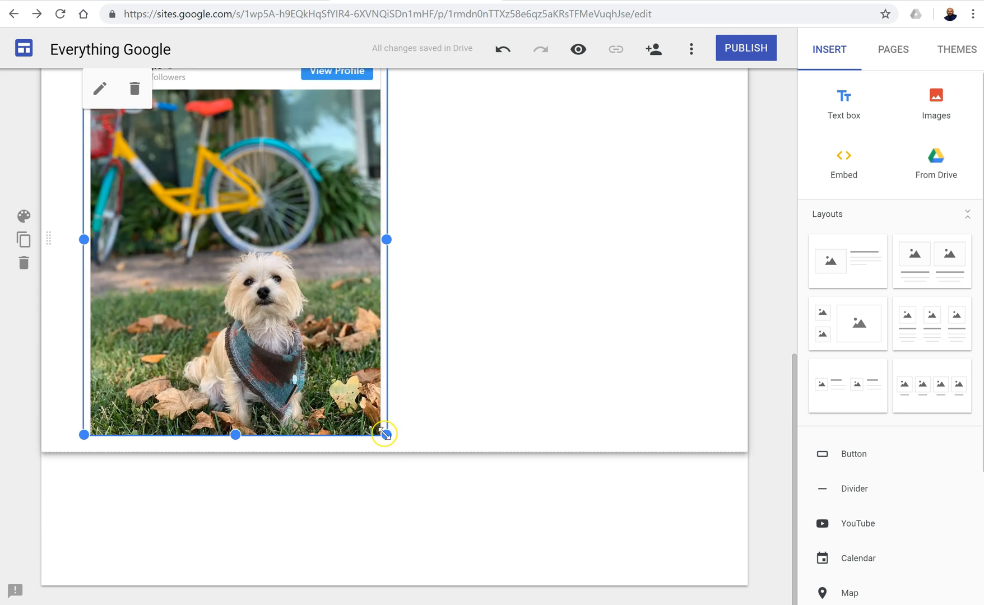
{"action": "mouse_move", "coordinate": [385, 435]}
{"action": "left_mouse_down"}
{"action": "mouse_move", "coordinate": [405, 527]}
{"action": "mouse_move", "coordinate": [445, 572]}
{"action": "left_mouse_up"}
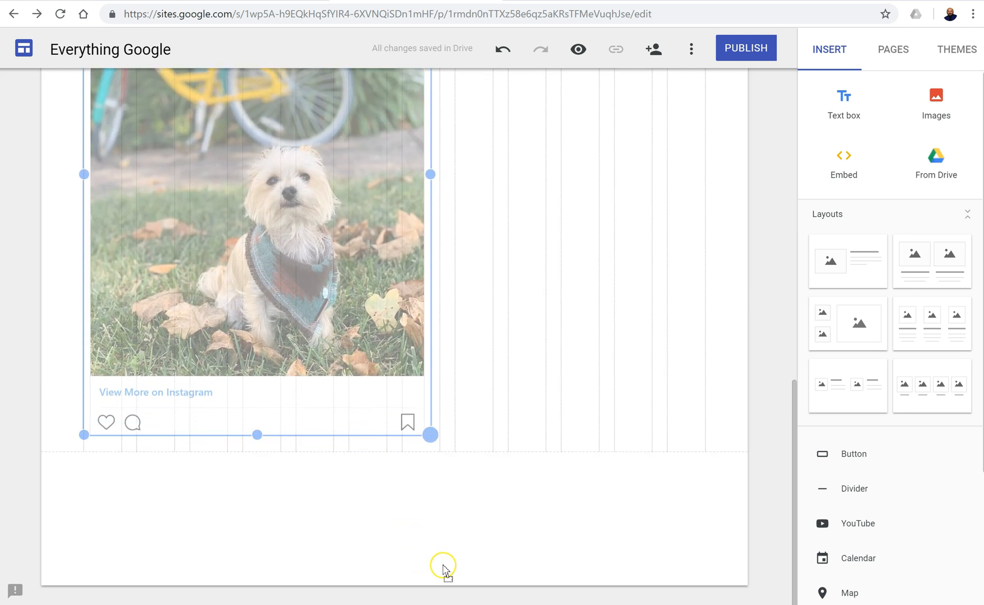
{"action": "left_click_drag", "start_coordinate": [446, 572], "coordinate": [447, 599]}
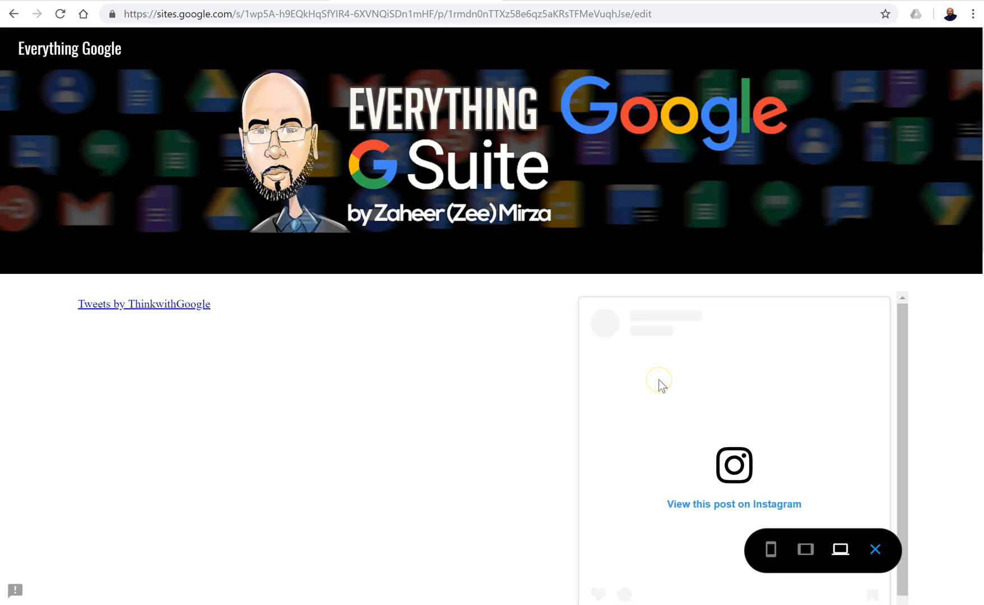
{"action": "scroll", "coordinate": [658, 380], "scroll_direction": "down", "scroll_amount": 2}
{"action": "scroll", "coordinate": [658, 379], "scroll_direction": "down", "scroll_amount": 4}
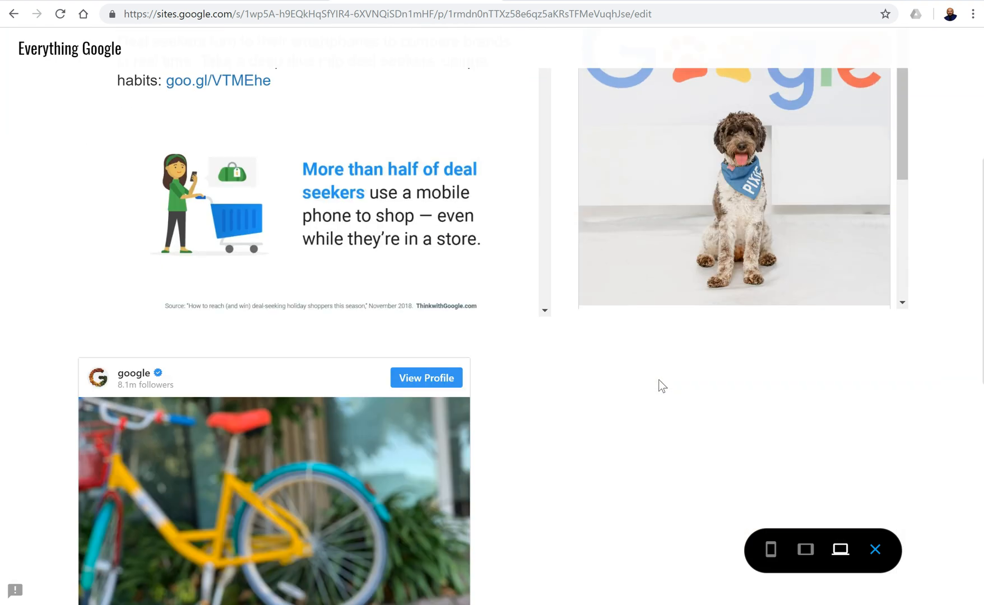
{"action": "scroll", "coordinate": [658, 379], "scroll_direction": "down", "scroll_amount": 2}
{"action": "scroll", "coordinate": [658, 379], "scroll_direction": "down", "scroll_amount": 3}
{"action": "scroll", "coordinate": [659, 379], "scroll_direction": "down", "scroll_amount": 3}
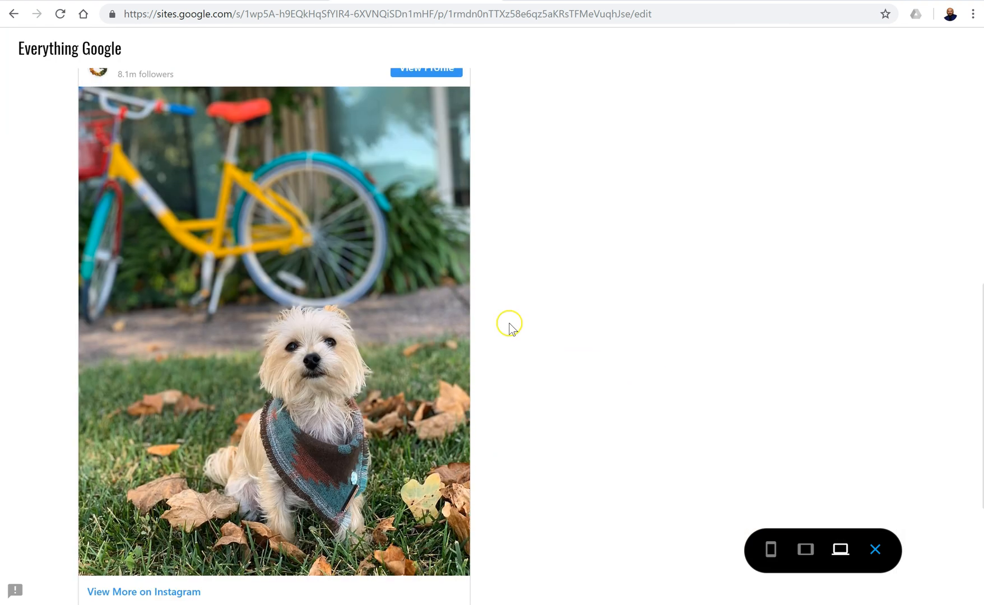
{"action": "scroll", "coordinate": [509, 323], "scroll_direction": "up", "scroll_amount": 2}
{"action": "scroll", "coordinate": [509, 324], "scroll_direction": "up", "scroll_amount": 3}
{"action": "scroll", "coordinate": [510, 323], "scroll_direction": "up", "scroll_amount": 4}
{"action": "scroll", "coordinate": [462, 253], "scroll_direction": "up", "scroll_amount": 4}
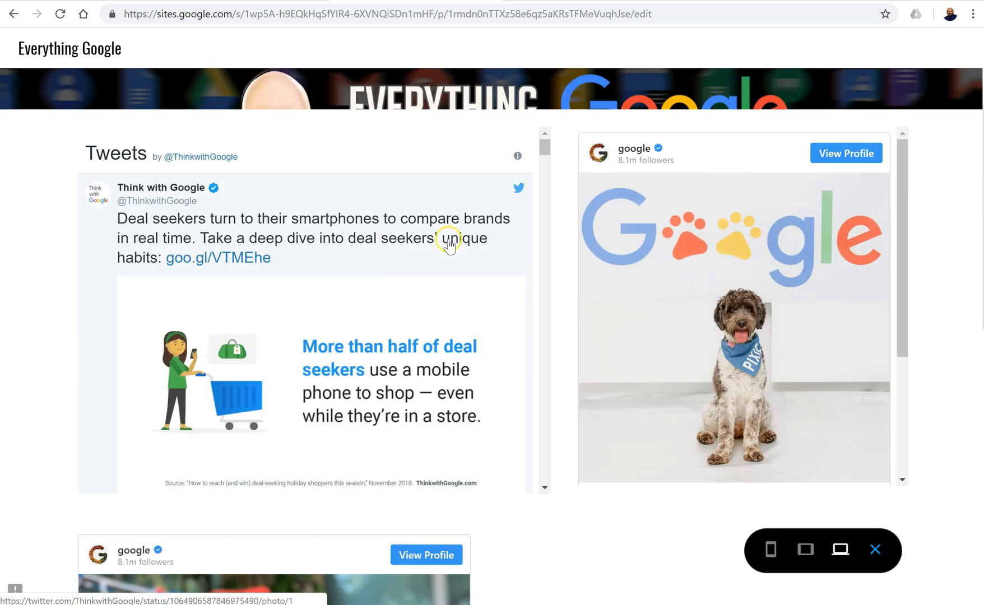
{"action": "scroll", "coordinate": [449, 244], "scroll_direction": "up", "scroll_amount": 3}
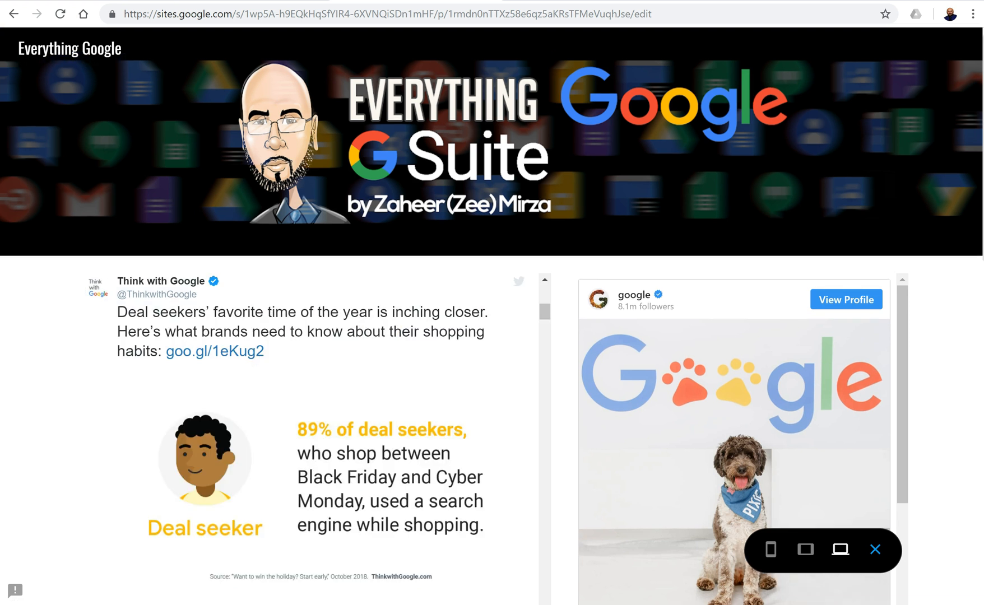